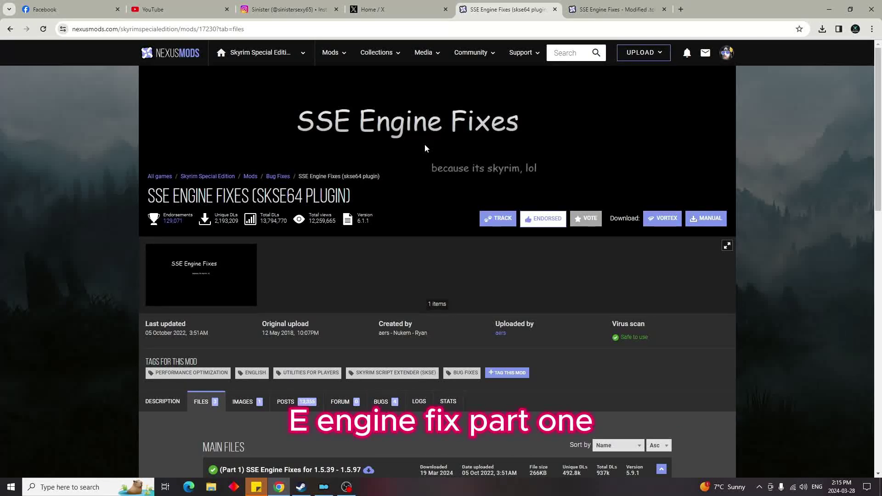
Check the SSE Engine Fixes main files through Part 2, then switch to File Explorer and open the Skyrim Special Edition game folder.
scroll(425, 145, "down", 1)
scroll(424, 144, "down", 8)
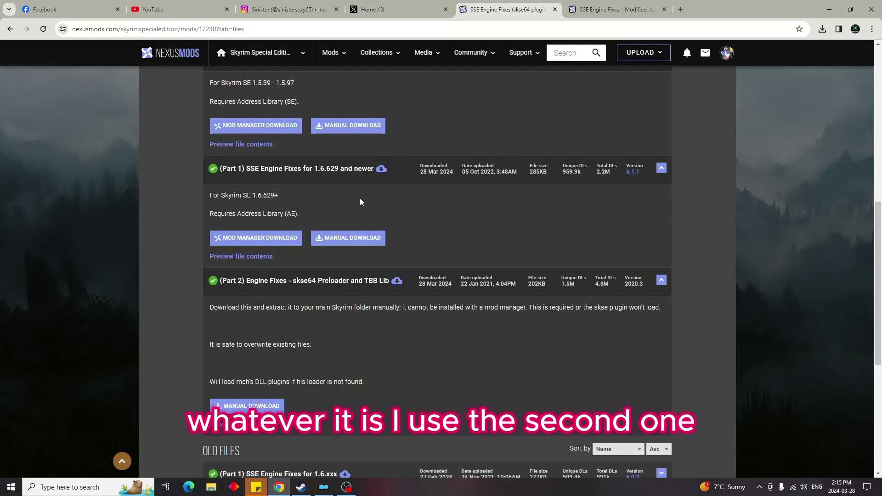
scroll(327, 183, "up", 1)
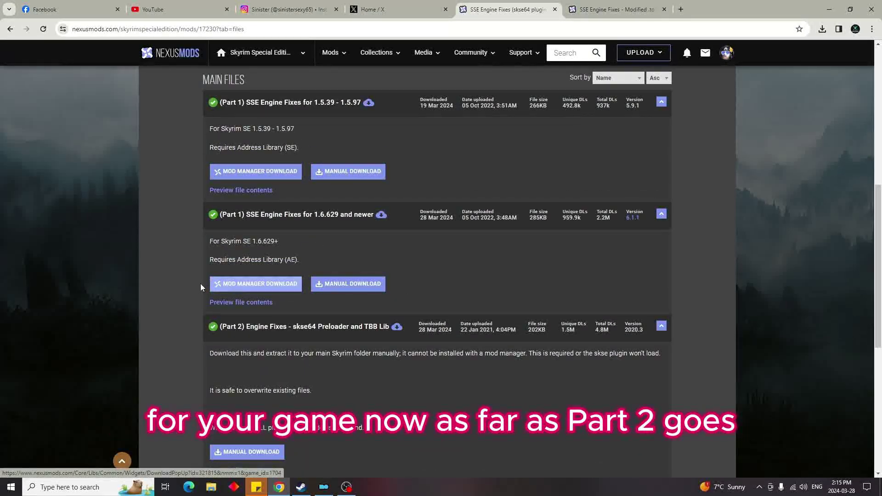
scroll(166, 281, "down", 1)
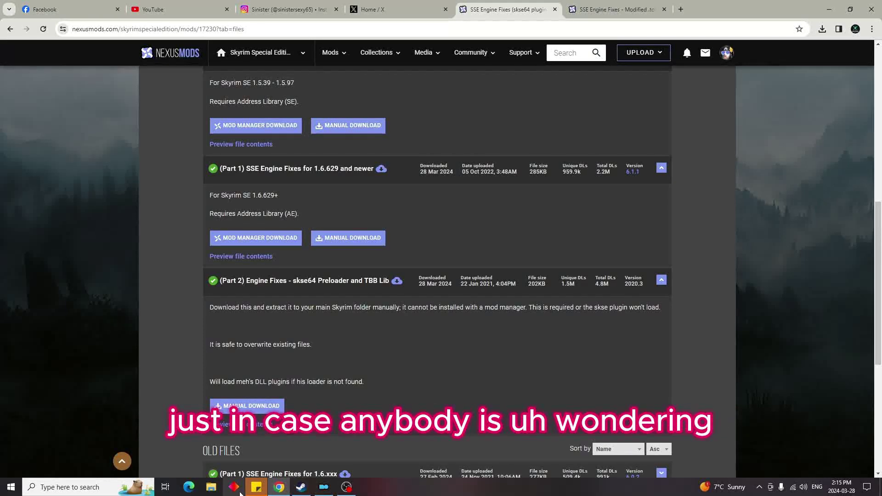
left_click(211, 487)
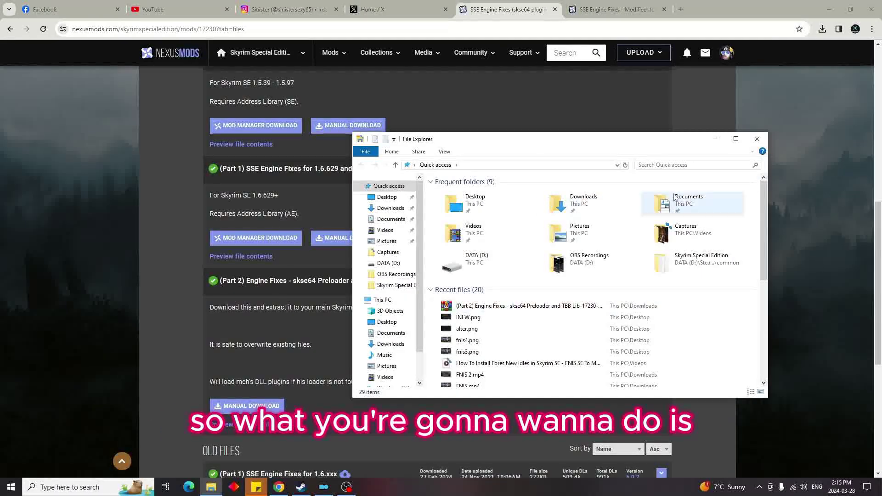
double_click(696, 262)
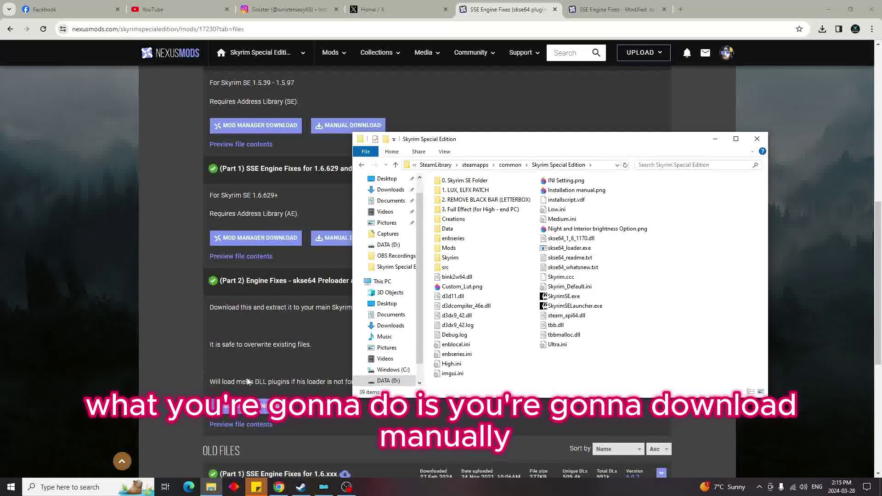
Open the downloaded Part 2 Engine Fixes archive from the browser's downloads and place its window beside the Skyrim Special Edition folder.
left_click(822, 29)
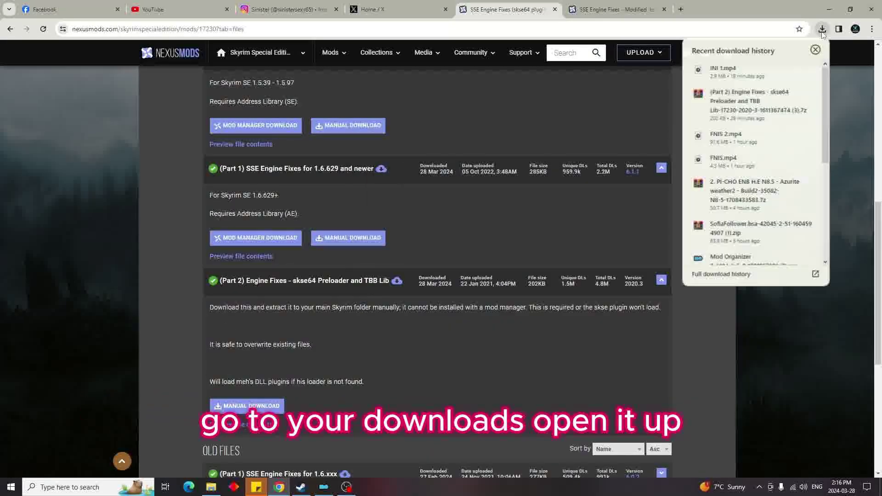
left_click(766, 94)
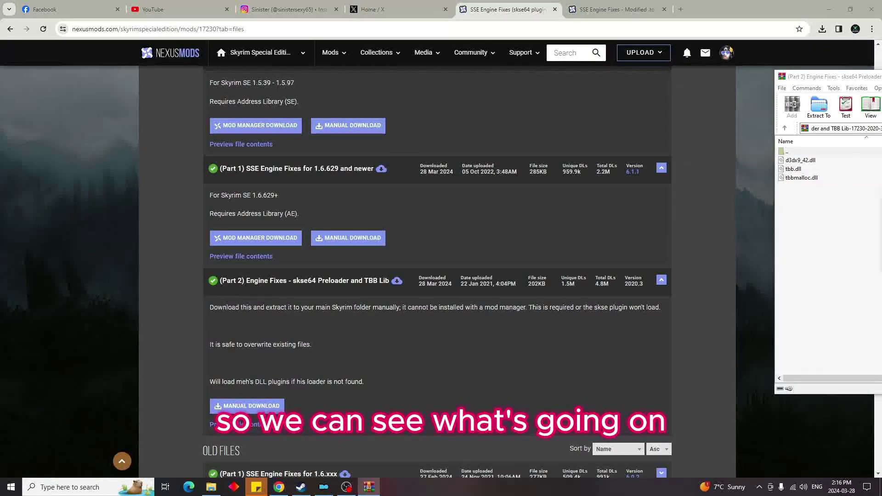
key("alt+Tab")
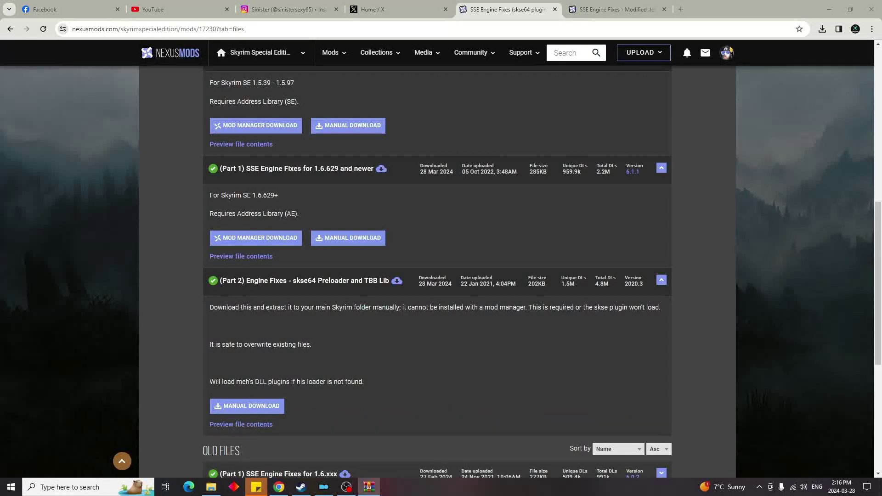
key("alt+Tab")
left_click_drag(781, 73, 166, 64)
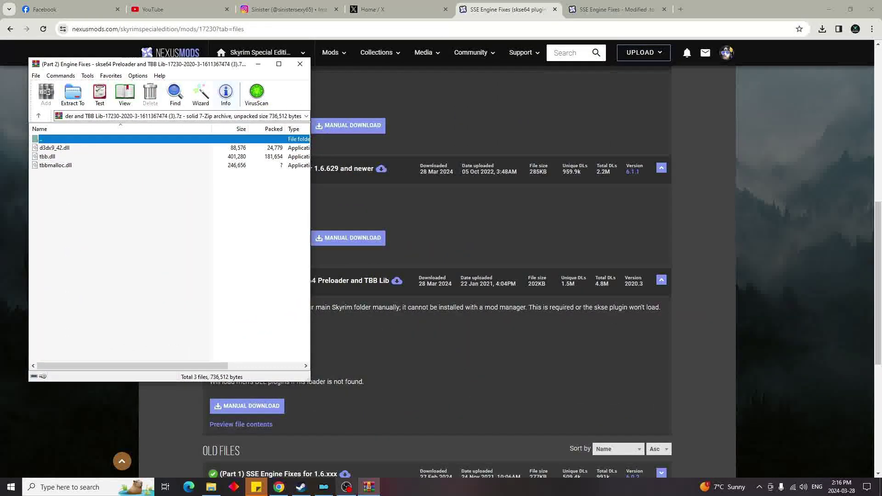
left_click(216, 489)
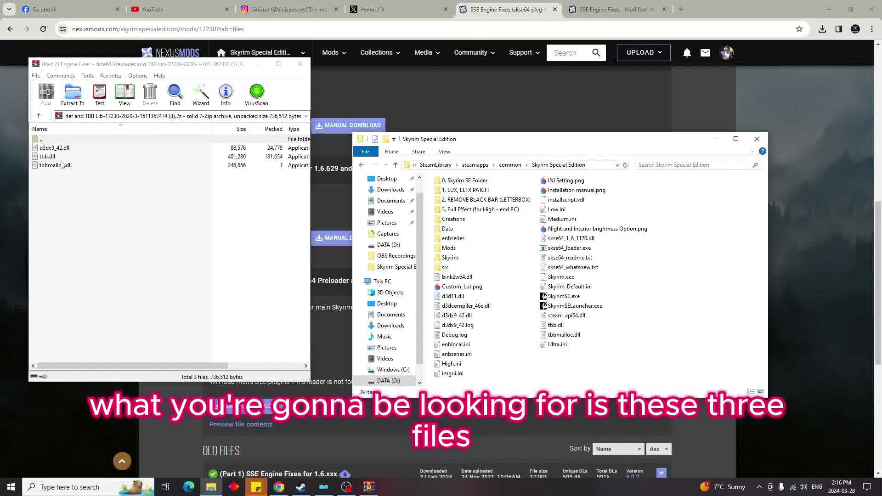
Copy d3dx9_42.dll, tbb.dll and tbbmalloc.dll from the archive into the Skyrim Special Edition folder, replacing the existing files, and close both windows.
left_click_drag(115, 63, 369, 65)
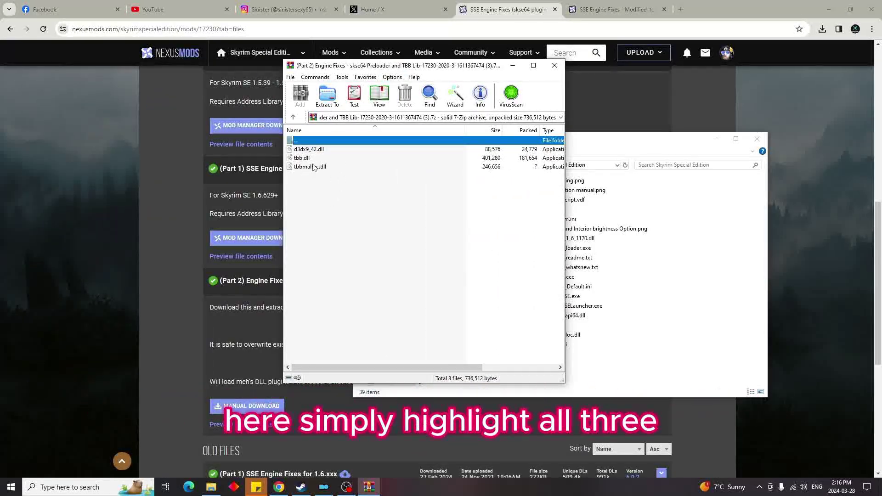
left_click(321, 152)
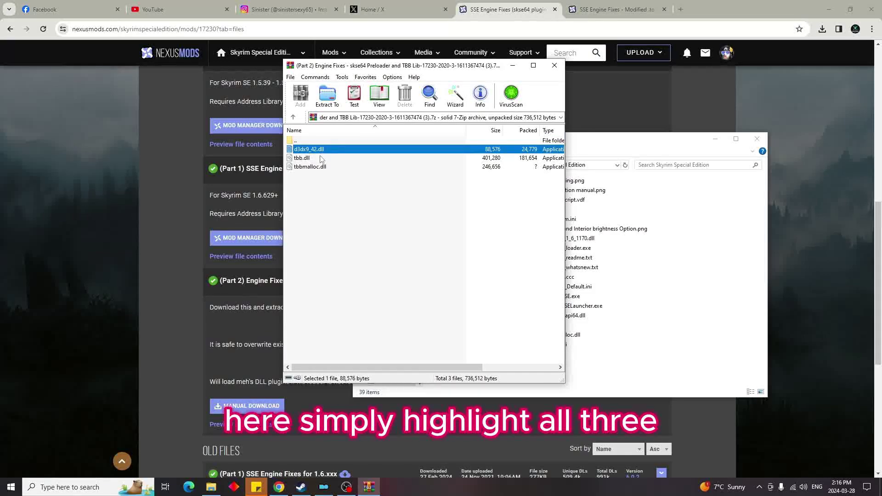
left_click_drag(317, 160, 698, 270)
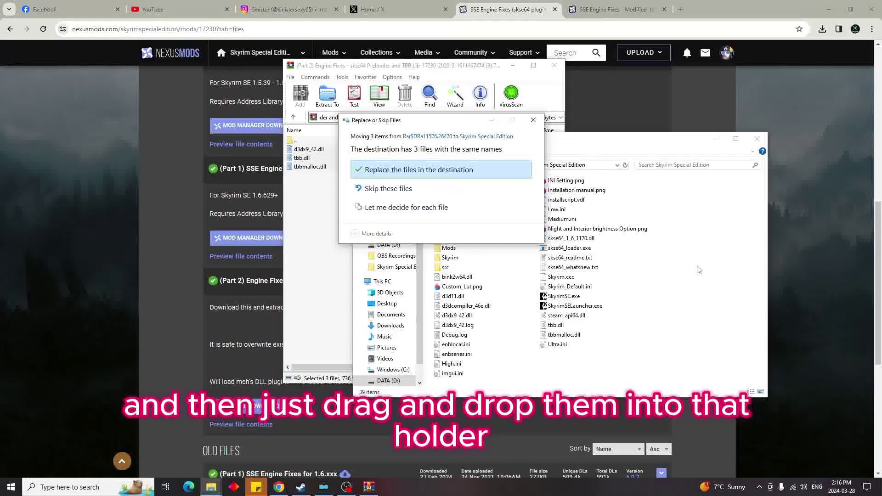
left_click(472, 170)
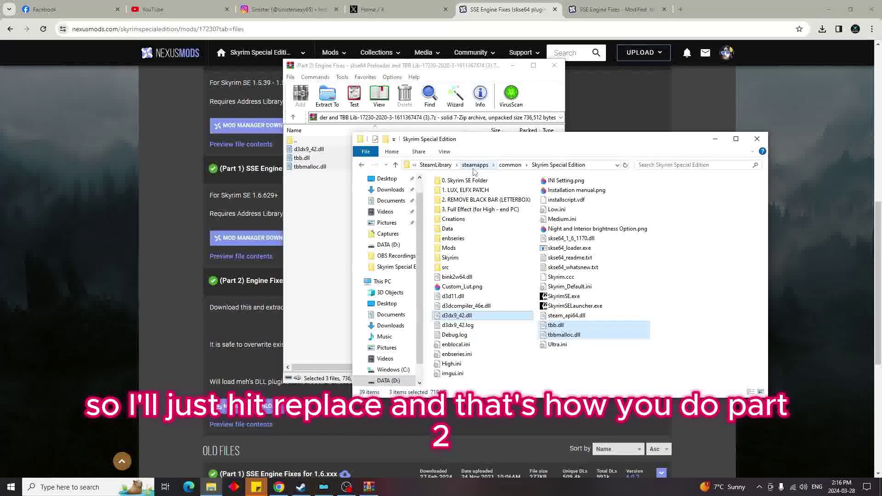
left_click(756, 138)
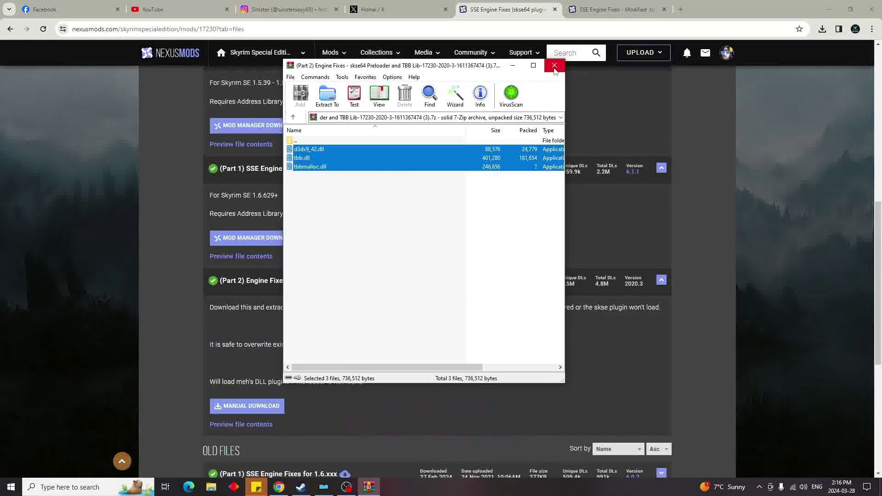
left_click(554, 65)
View the main files on the mod page for the SSE Engine Fixes modified .toml file.
scroll(473, 177, "up", 2)
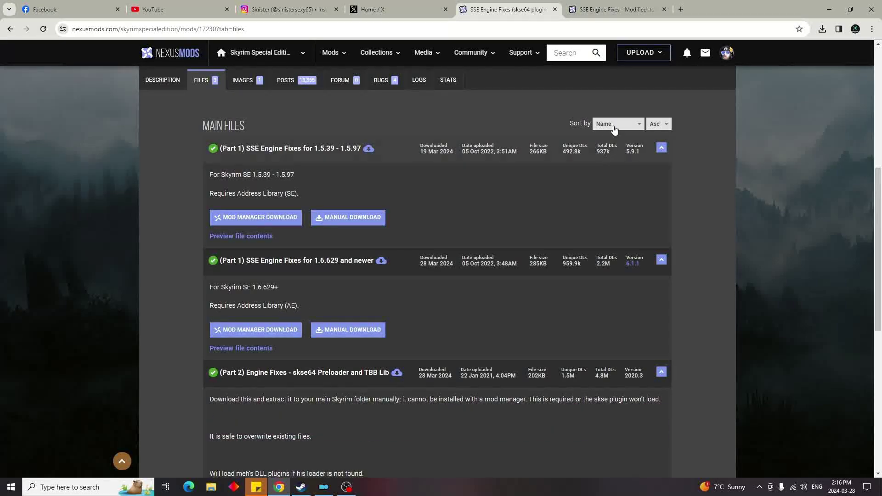
left_click(622, 10)
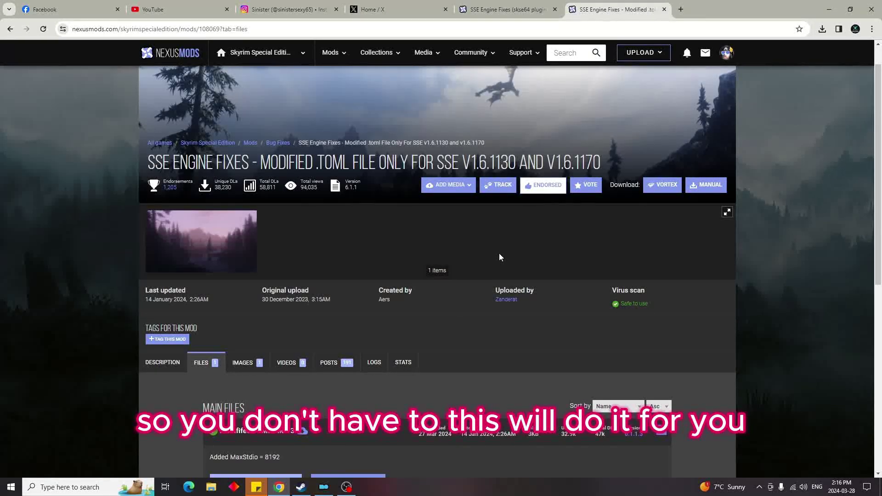
scroll(327, 339, "down", 2)
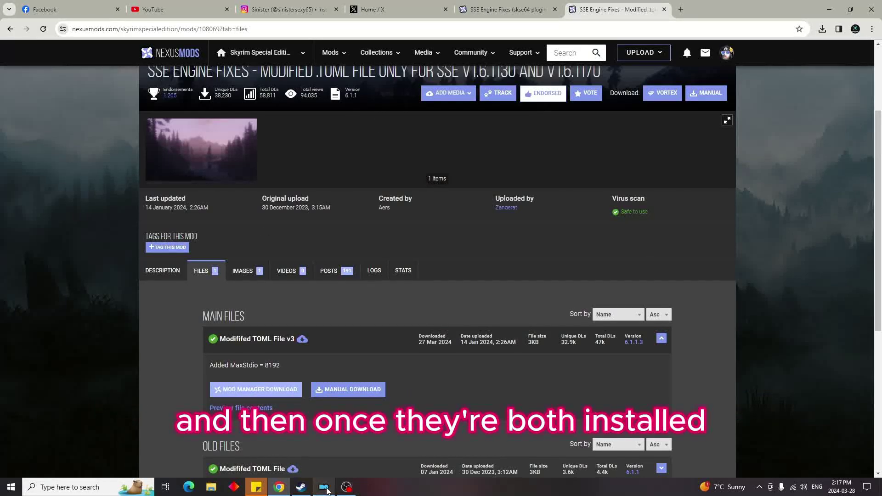
Switch to Mod Organizer and enable the (Part 1) SSE Engine Fixes for 1.6.629 and newer and Modififed TOML File v3 mods.
left_click(324, 487)
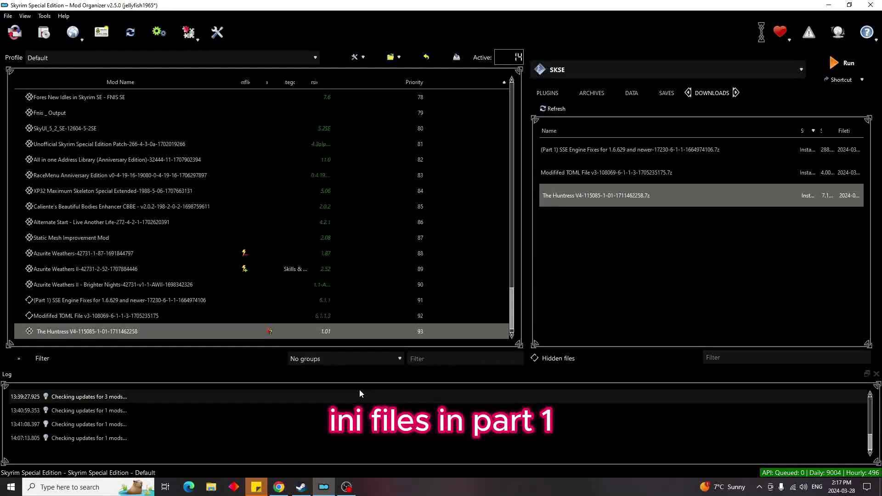
left_click(29, 302)
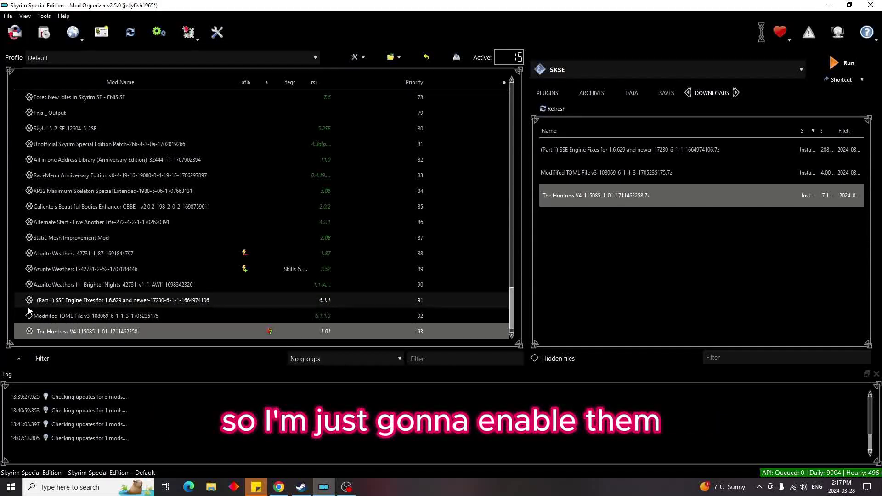
left_click(29, 316)
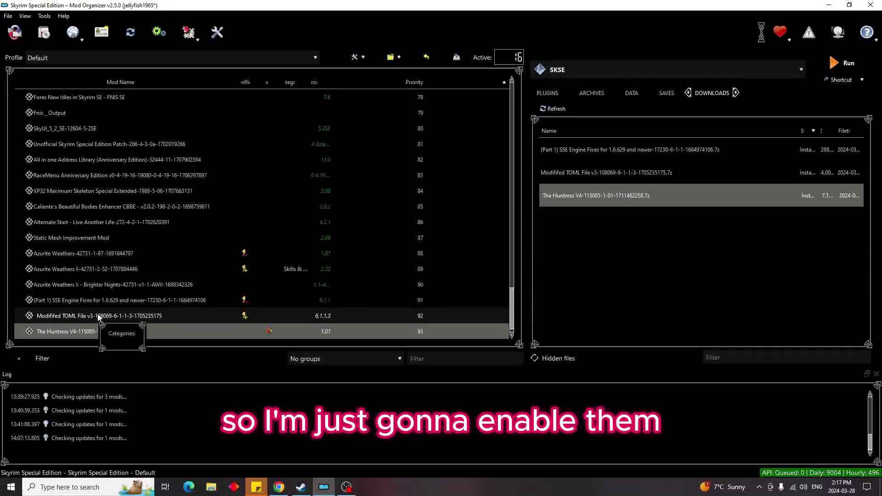
mouse_move(241, 319)
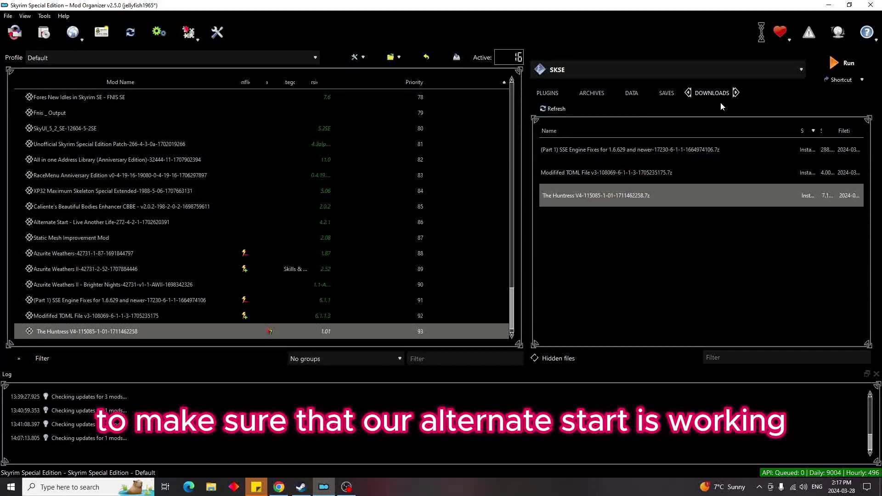
Launch Skyrim through SKSE and start a new game.
left_click(835, 66)
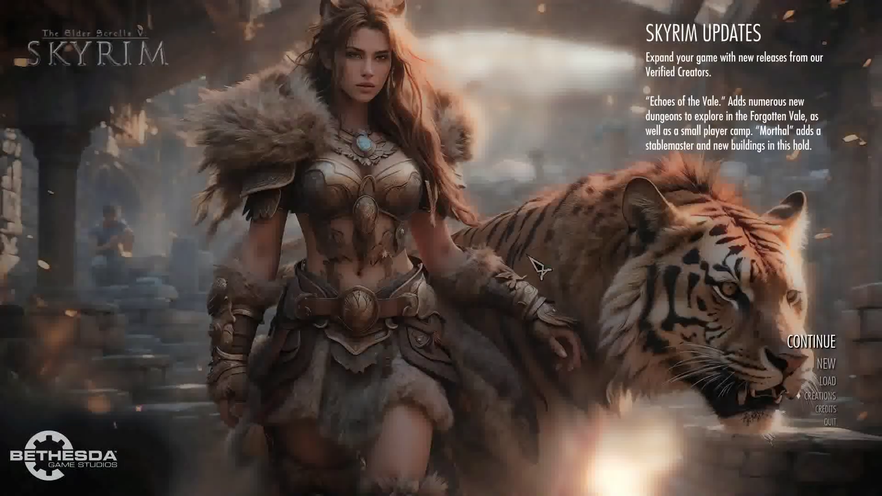
left_click(825, 365)
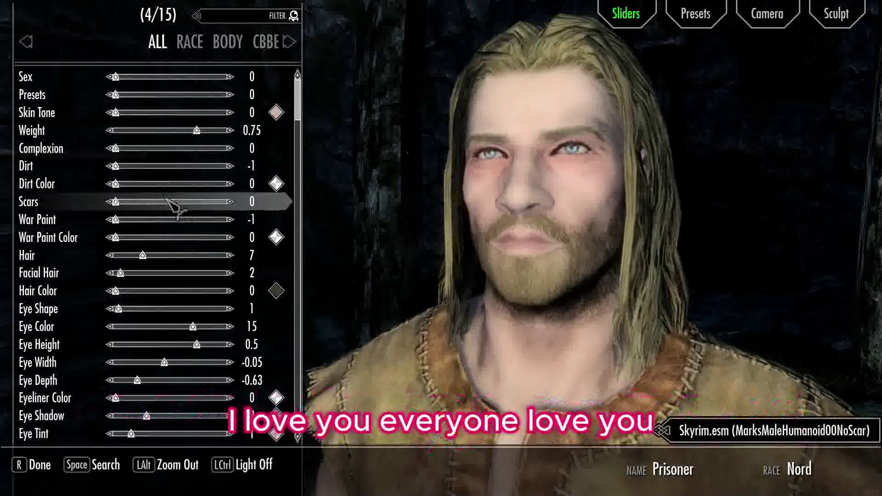
Set the character's Sex slider to 1 and the body Presets slider to 2.
left_click(229, 77)
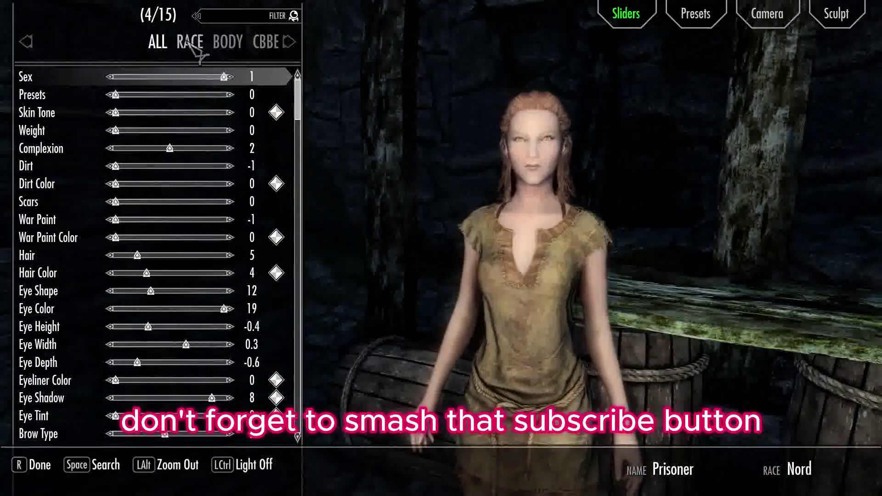
left_click(189, 42)
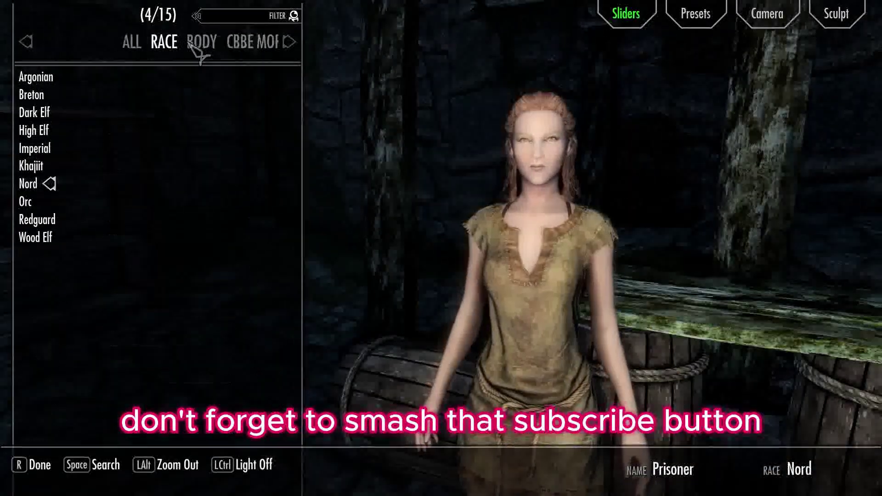
left_click(191, 42)
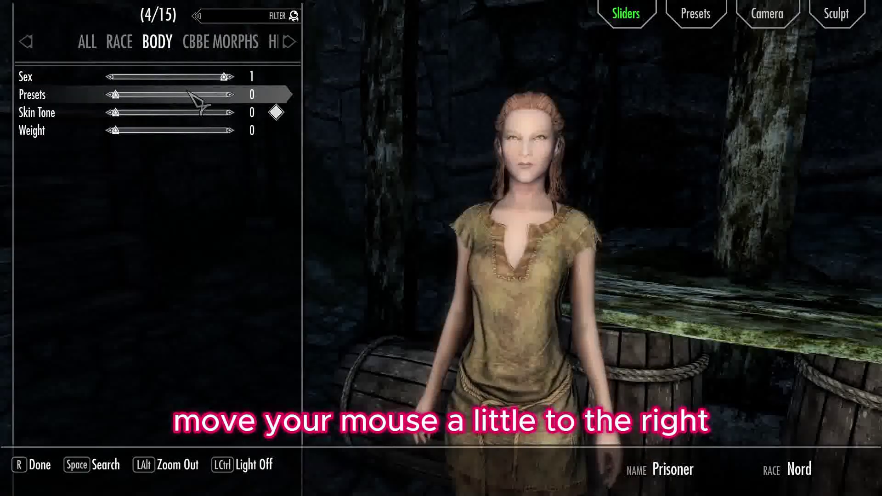
key("Right")
key("Right")
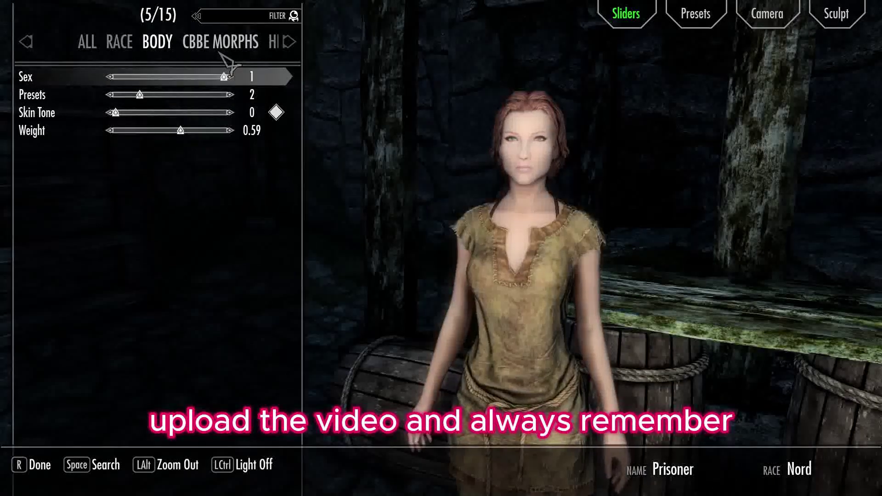
left_click(289, 42)
left_click(289, 42)
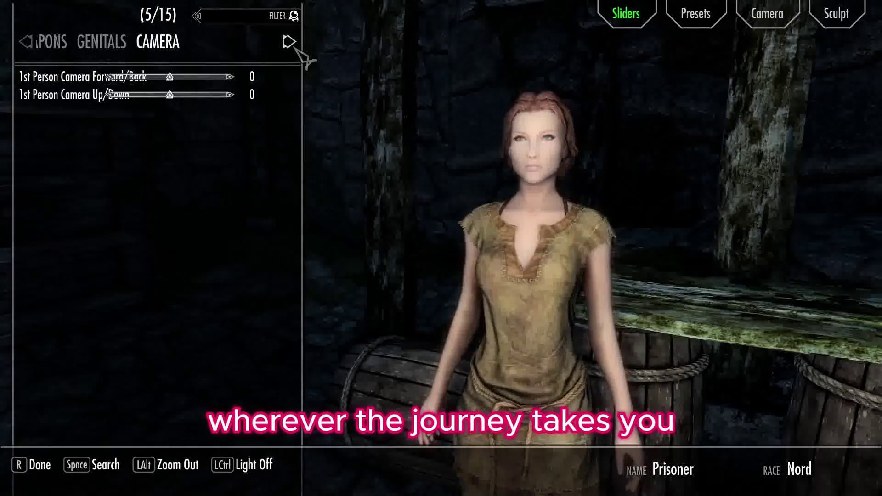
left_click(96, 42)
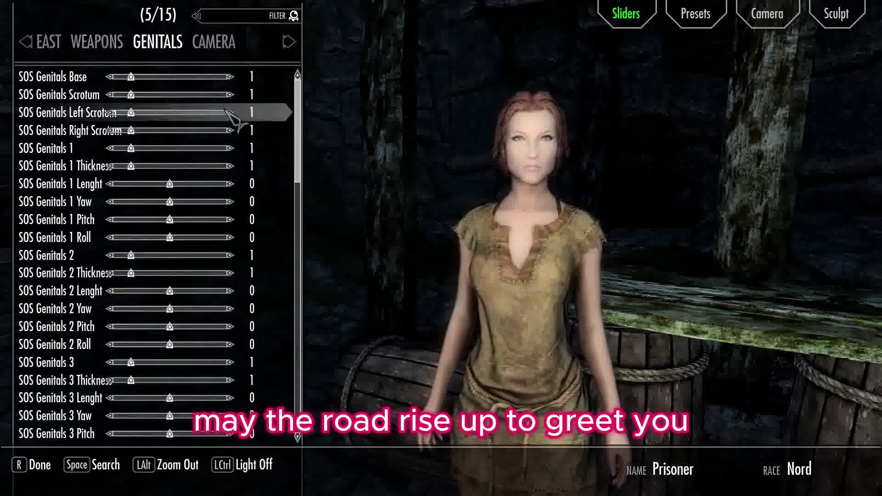